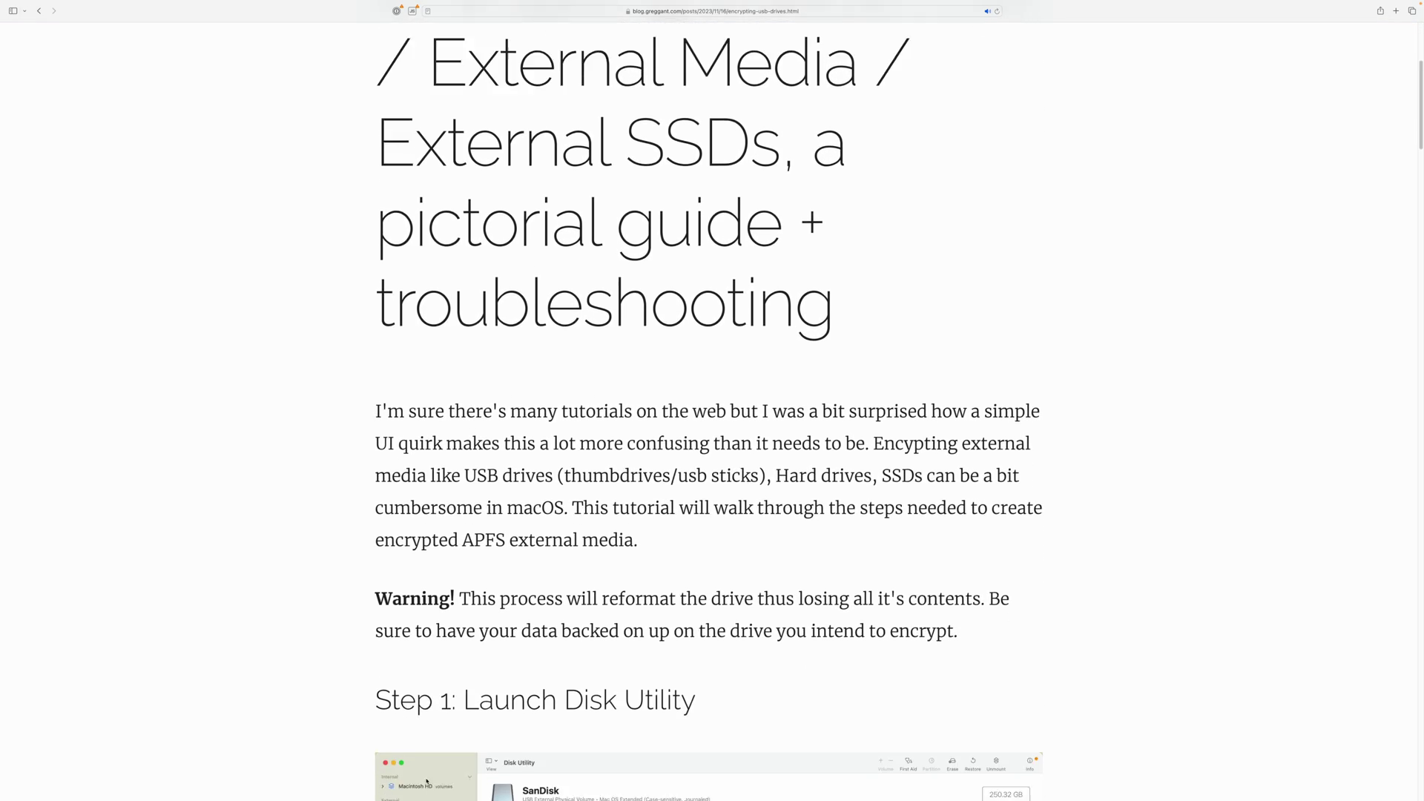
scroll(713, 401, down, 3)
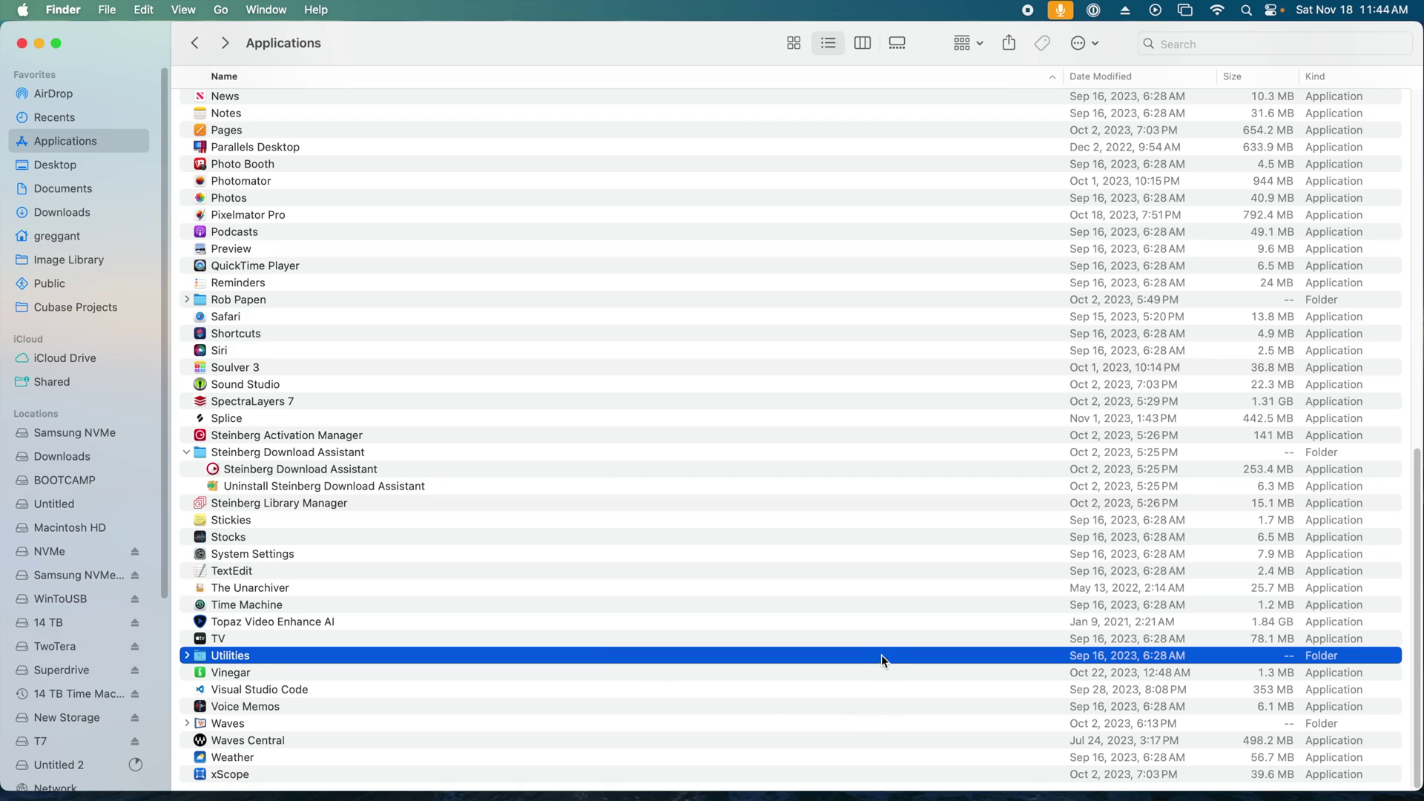
Finish reading the Safari guide, then open Applications > Utilities in Finder and select Disk Utility
double_click(881, 656)
click(367, 238)
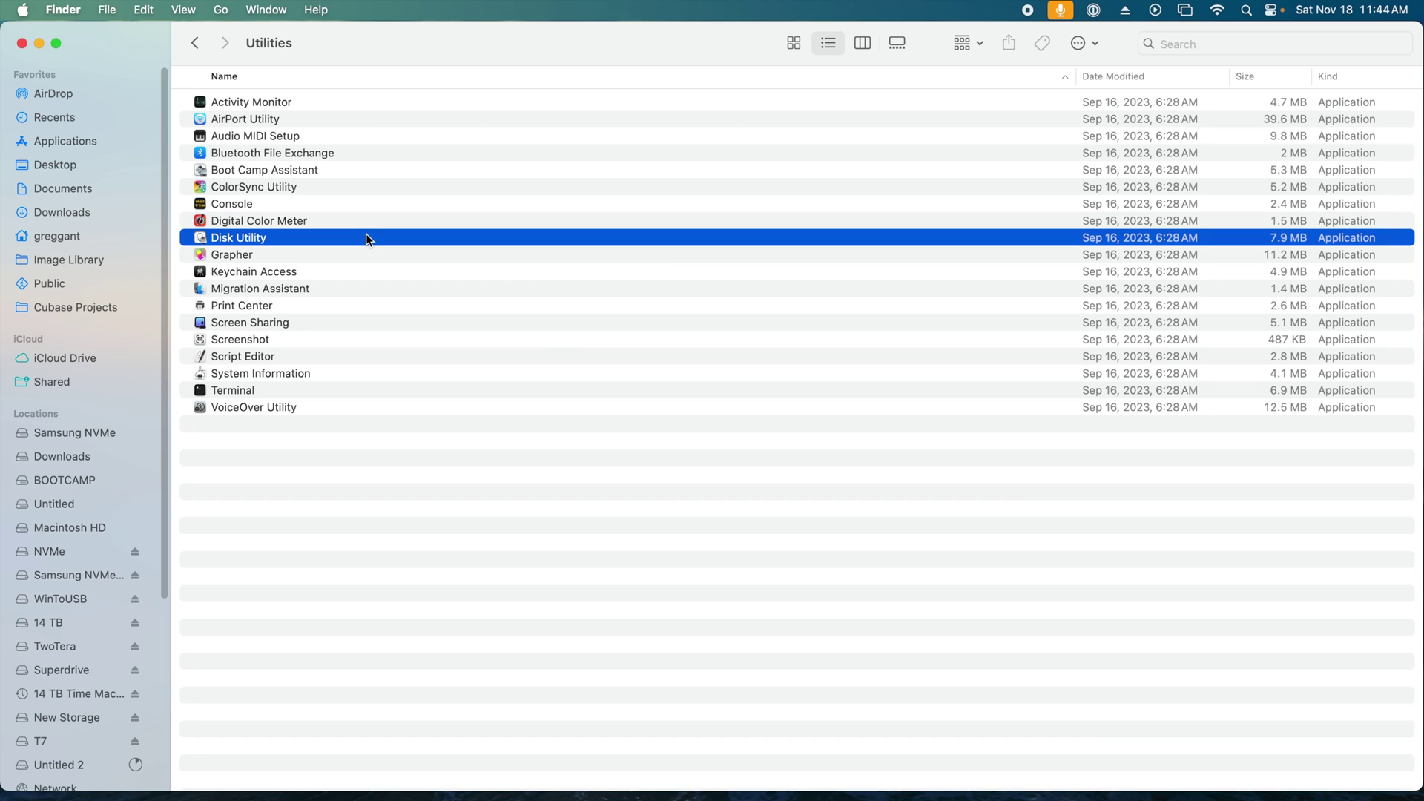
Launch Disk Utility, show all devices, and select the whole SanDisk 3.2 Gen1 Media disk
double_click(365, 237)
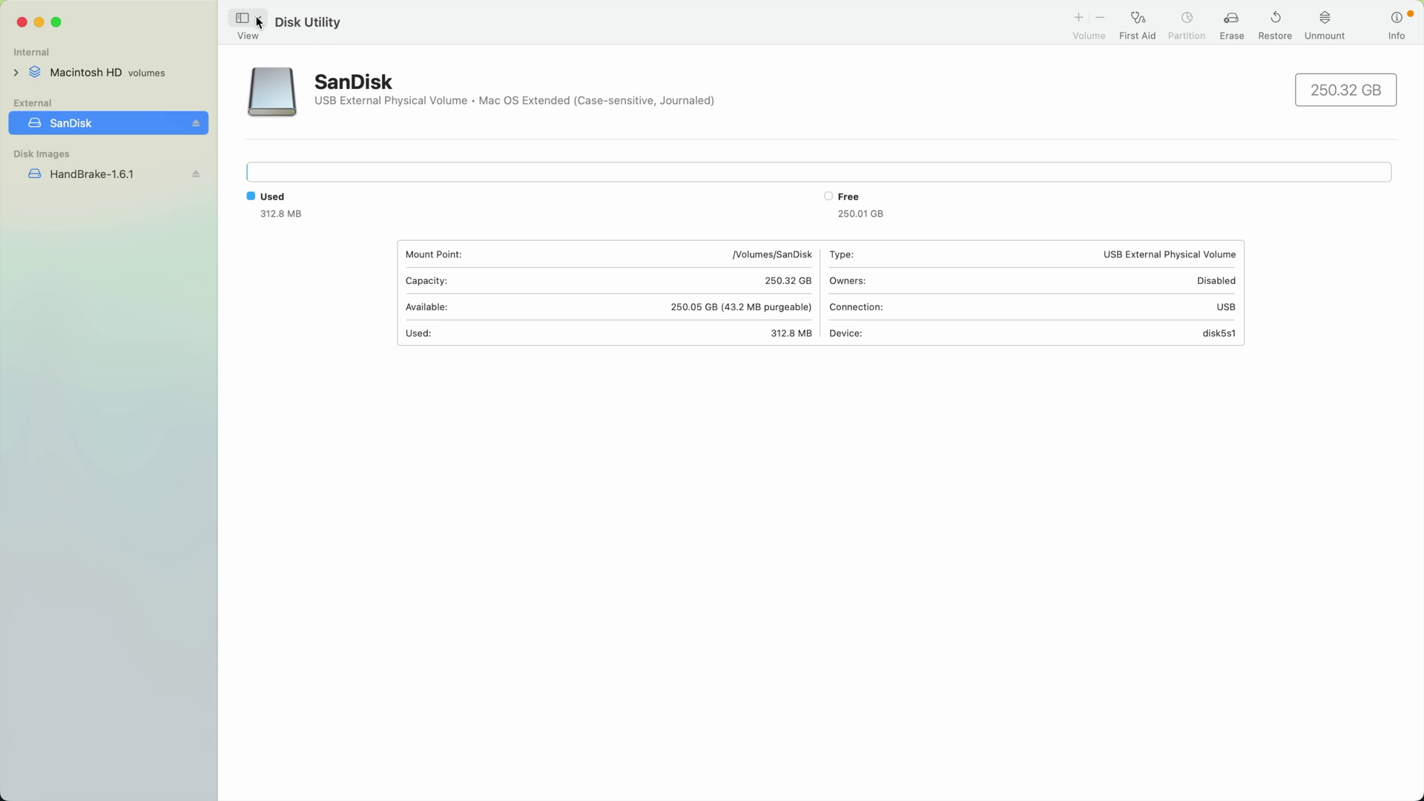
click(260, 22)
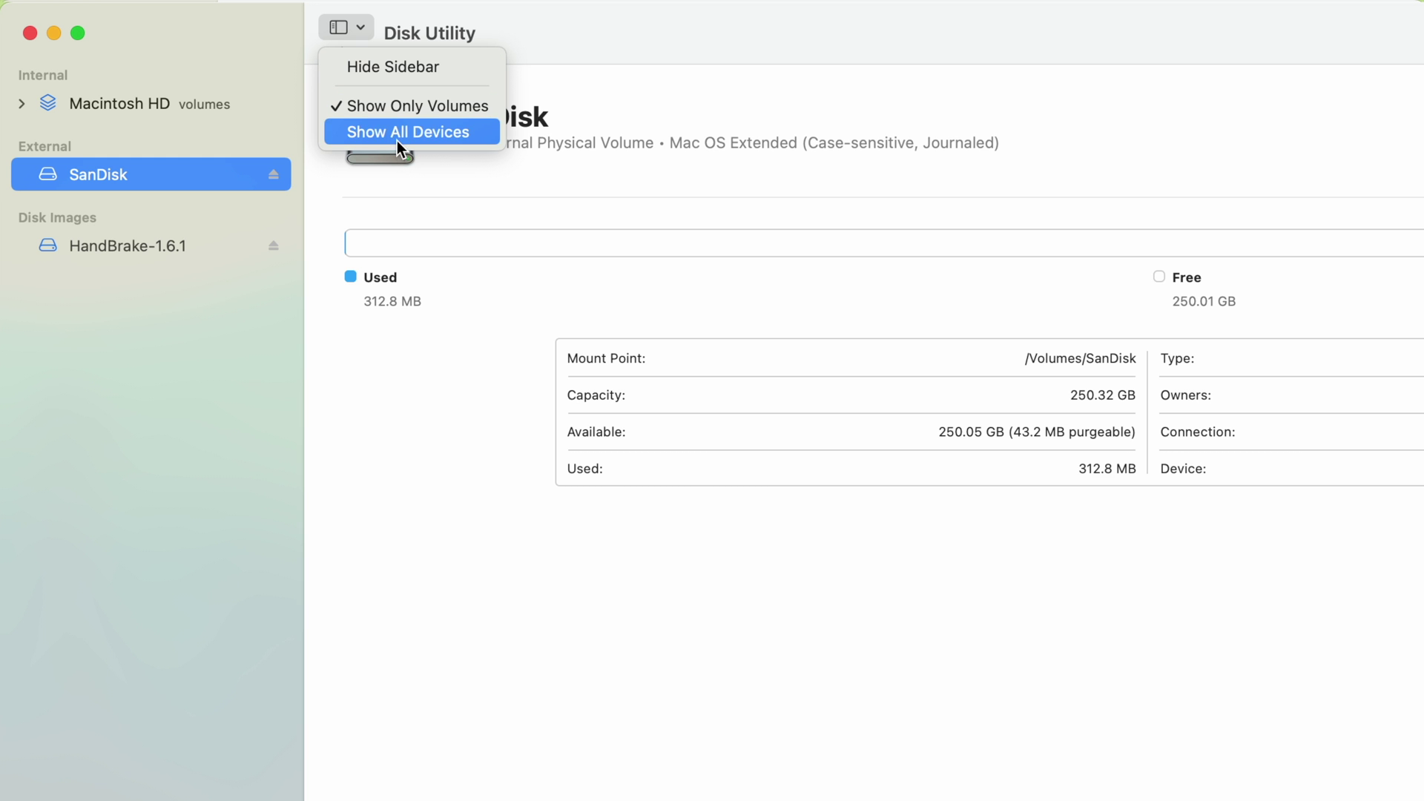
click(396, 140)
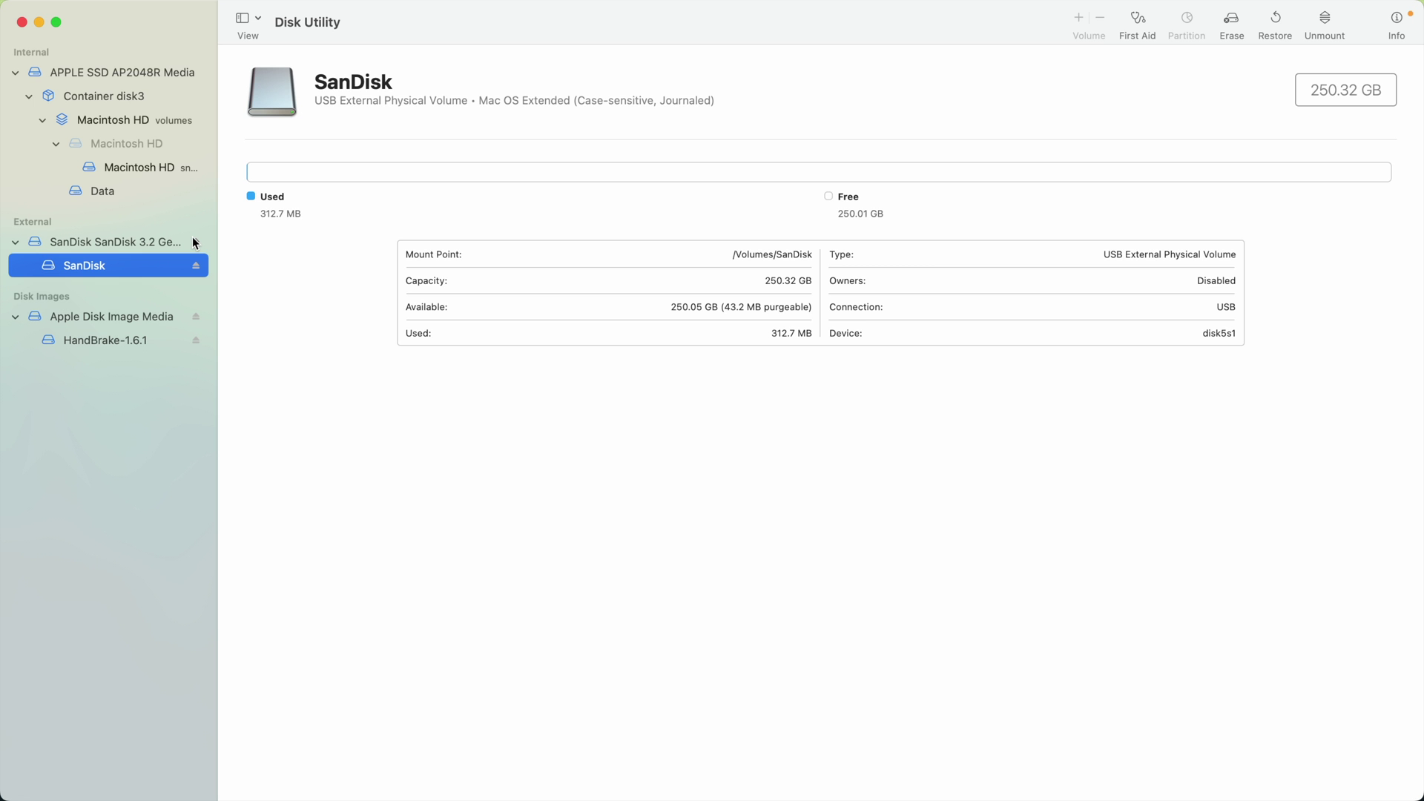
click(171, 241)
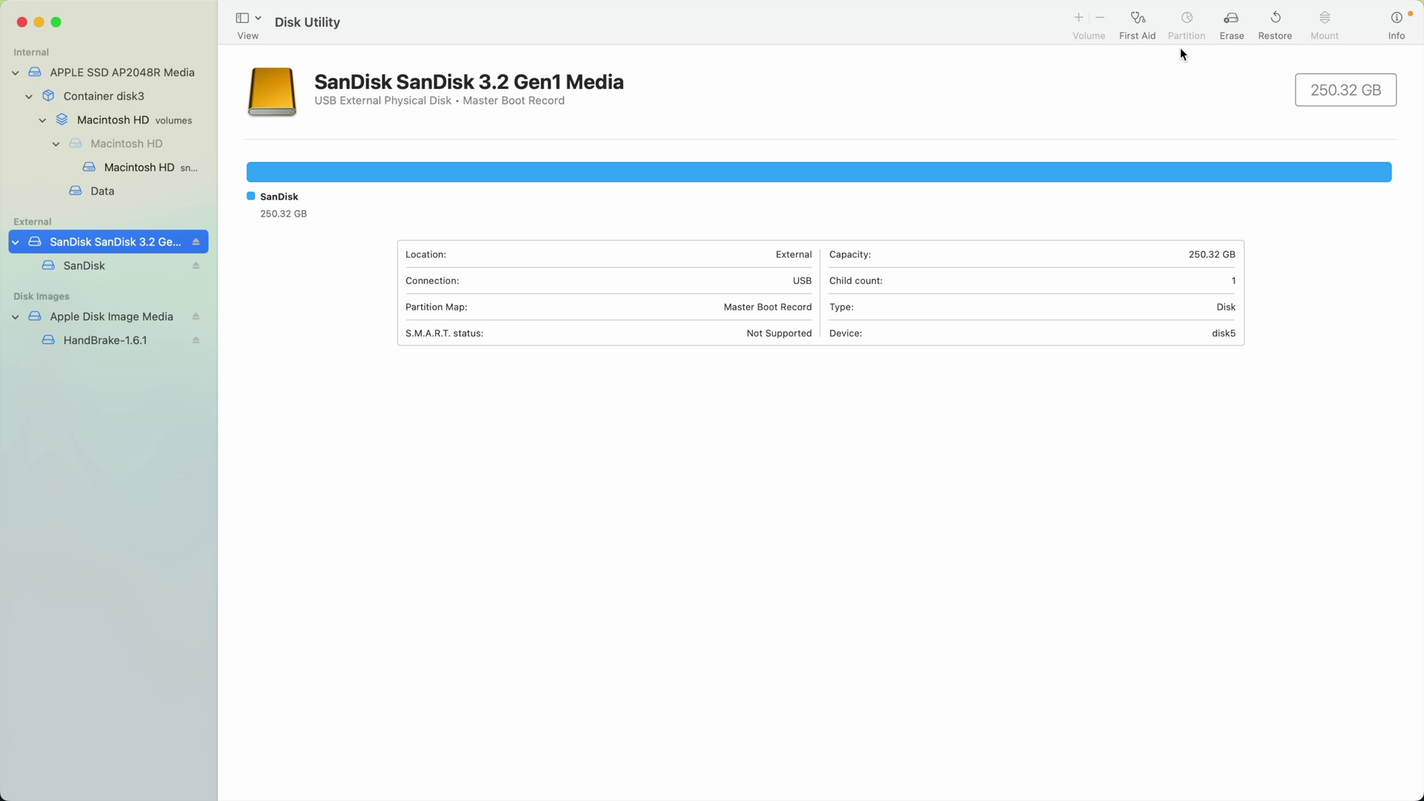
Choose GUID Partition Map from the Scheme pop-up in the SanDisk erase sheet
click(1232, 20)
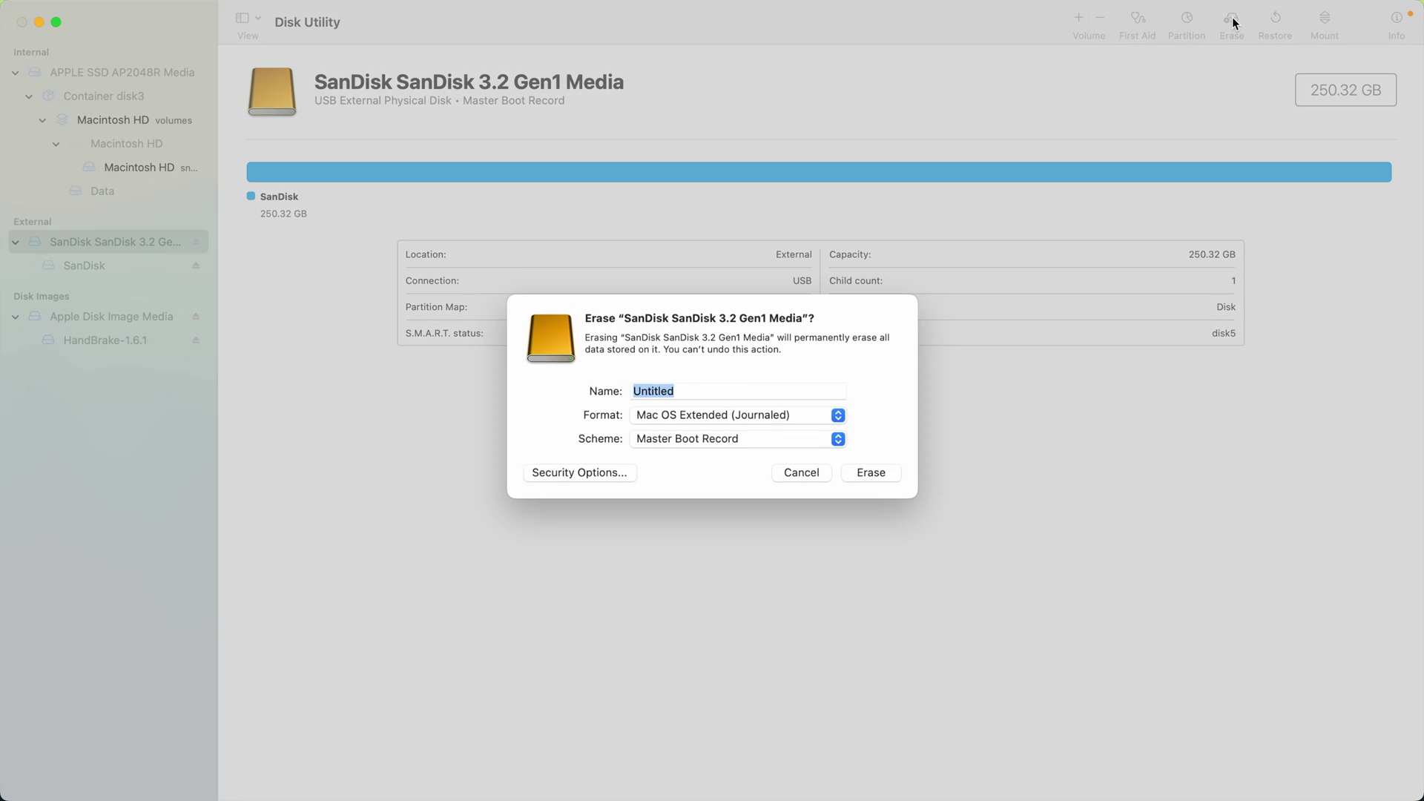
click(820, 443)
click(821, 462)
click(820, 445)
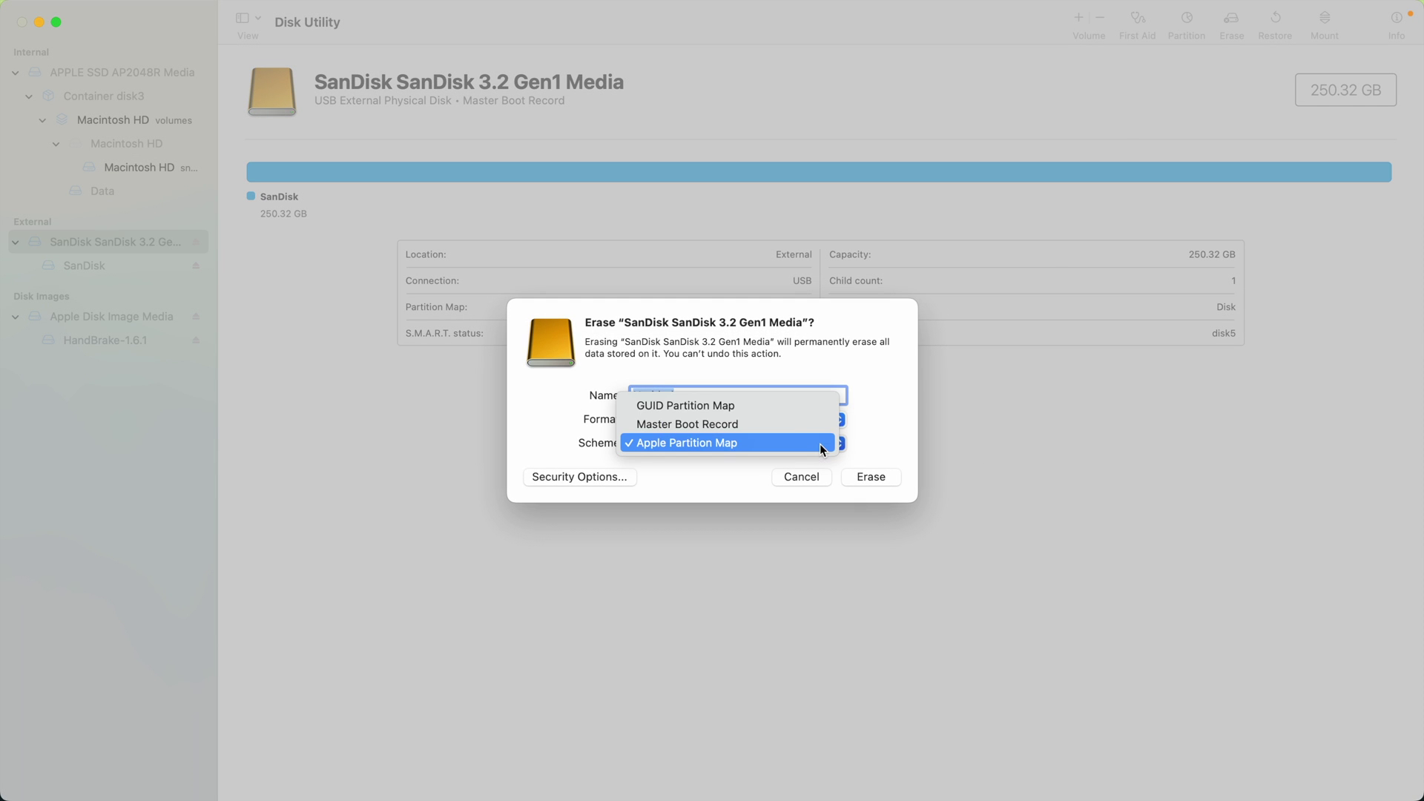
click(818, 402)
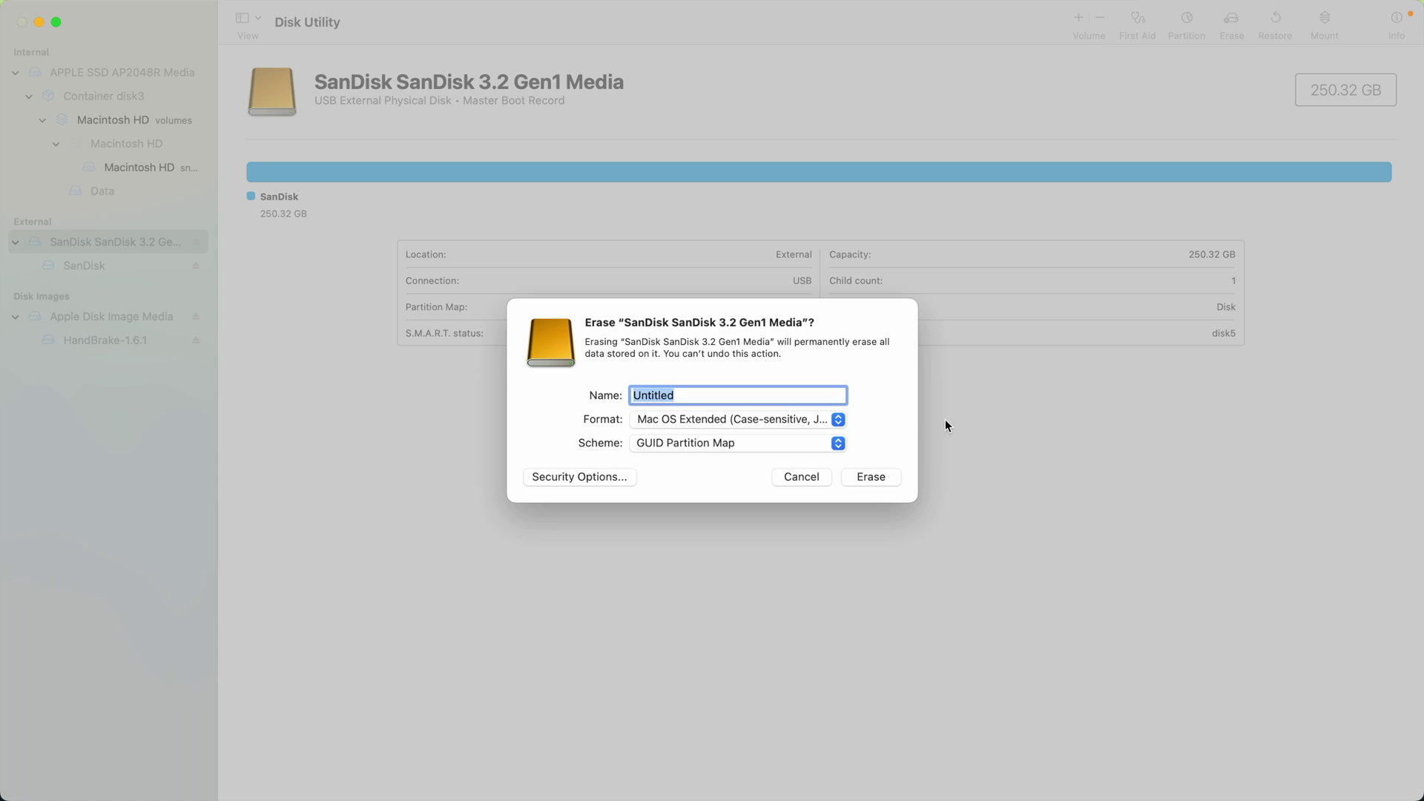
click(812, 420)
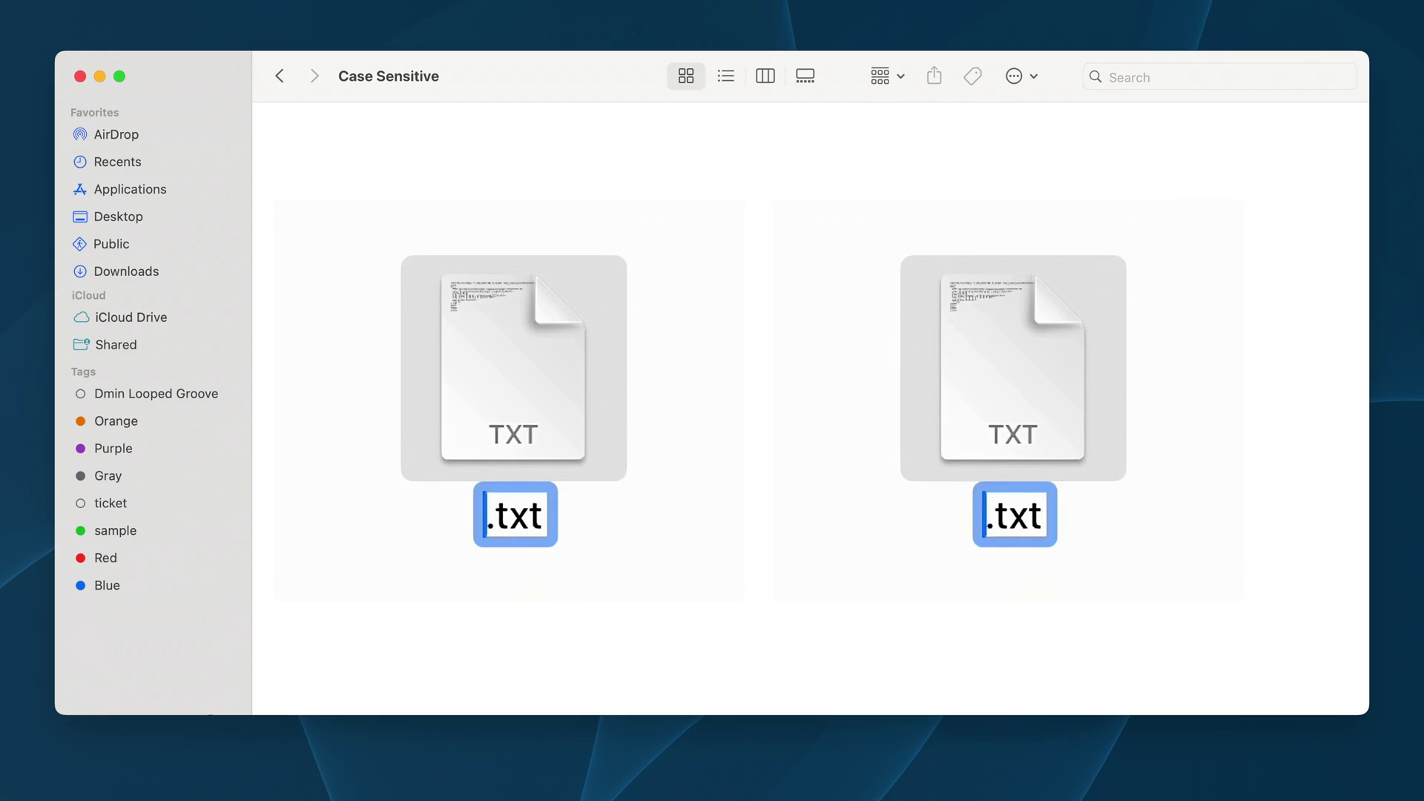
Rename the two Case Sensitive files to MyDocument.txt and mydocument.txt, then select mydocument.txt
text(MyDocument)
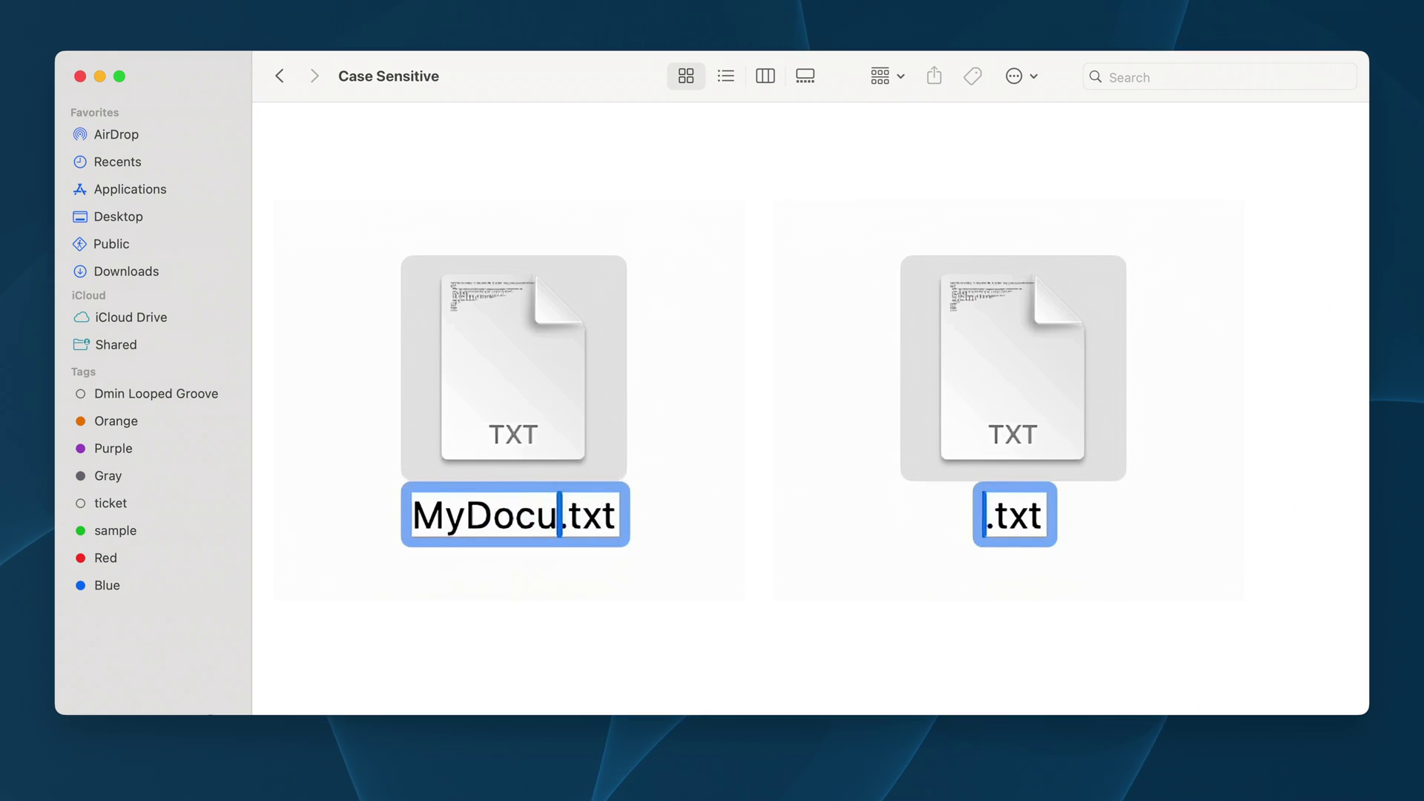
key(Return)
text(mydocumen)
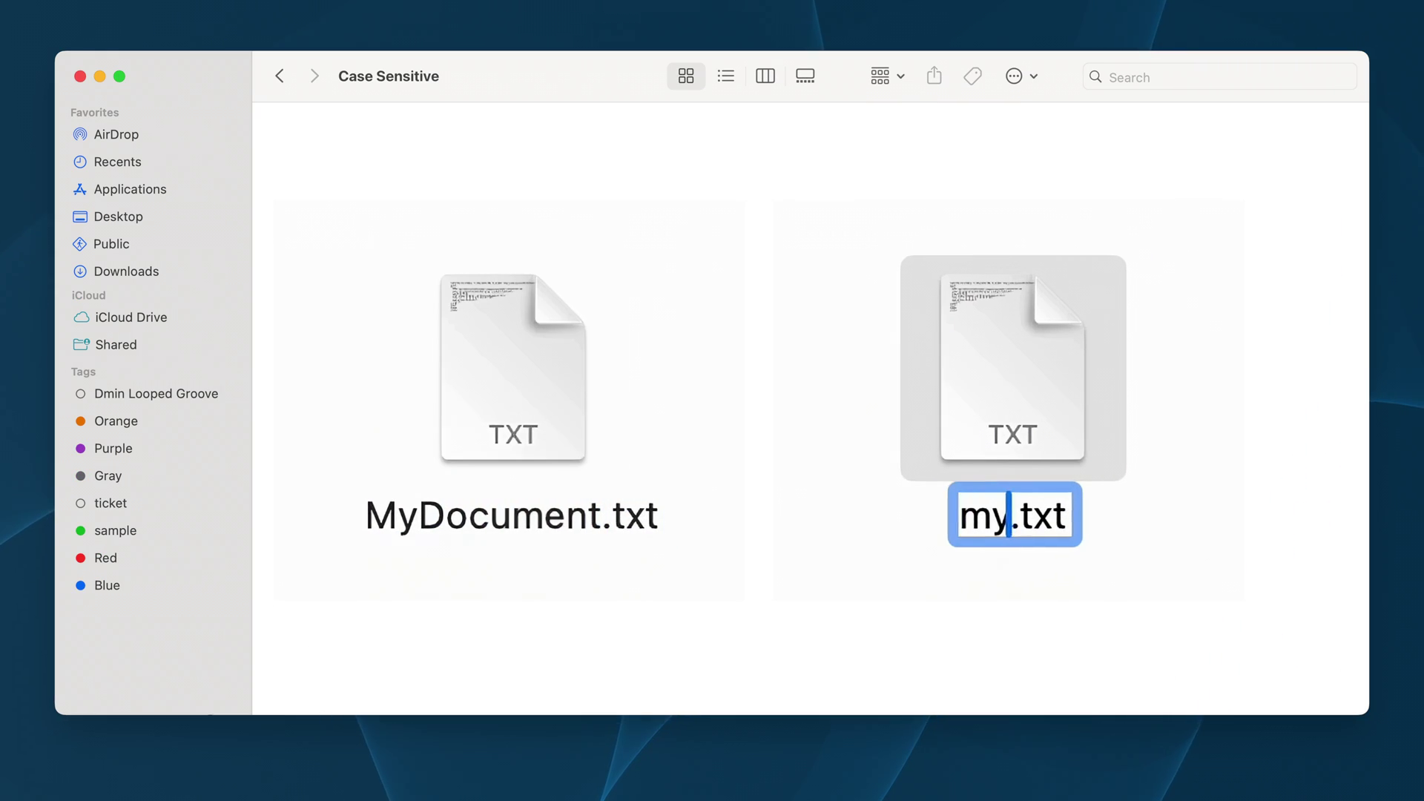
text(t)
key(Return)
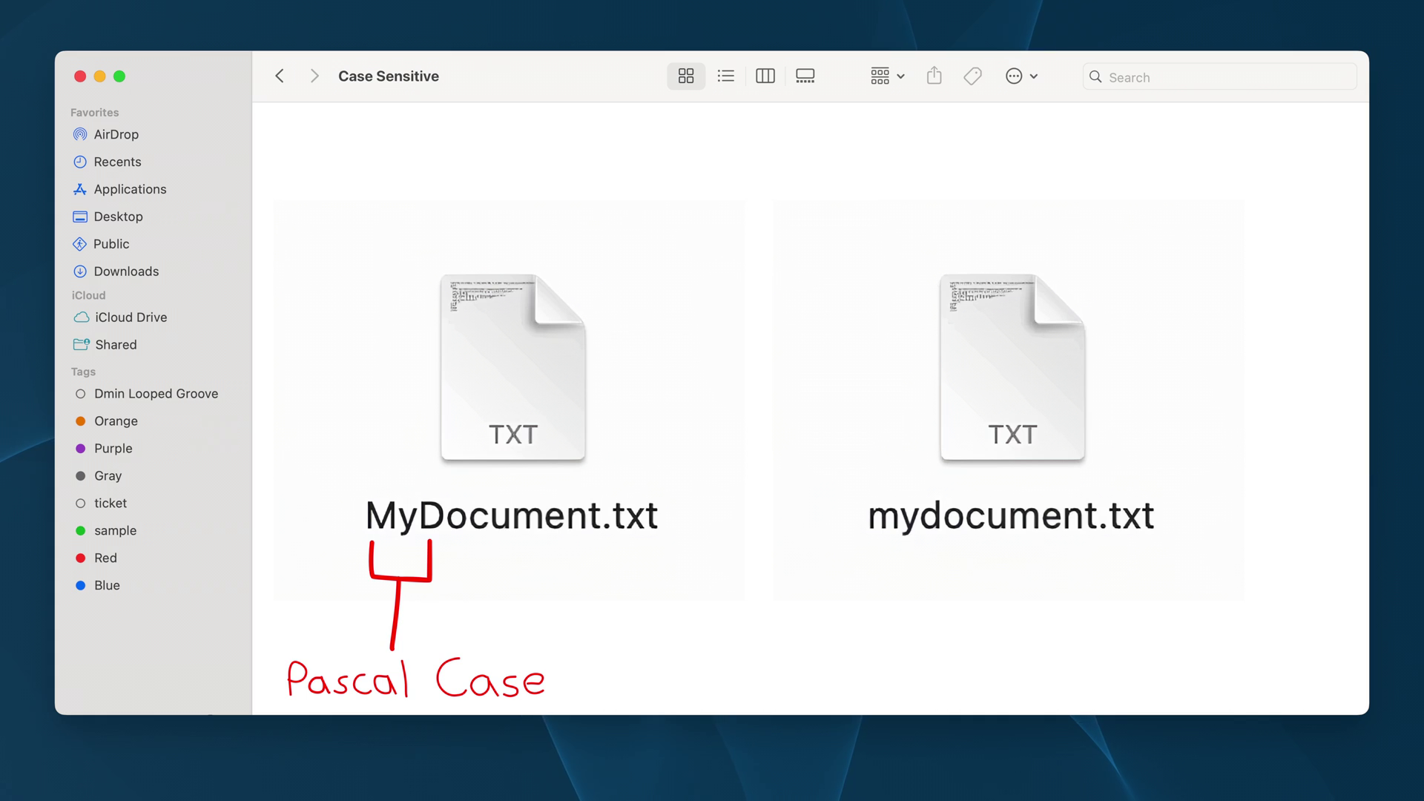
click(1188, 400)
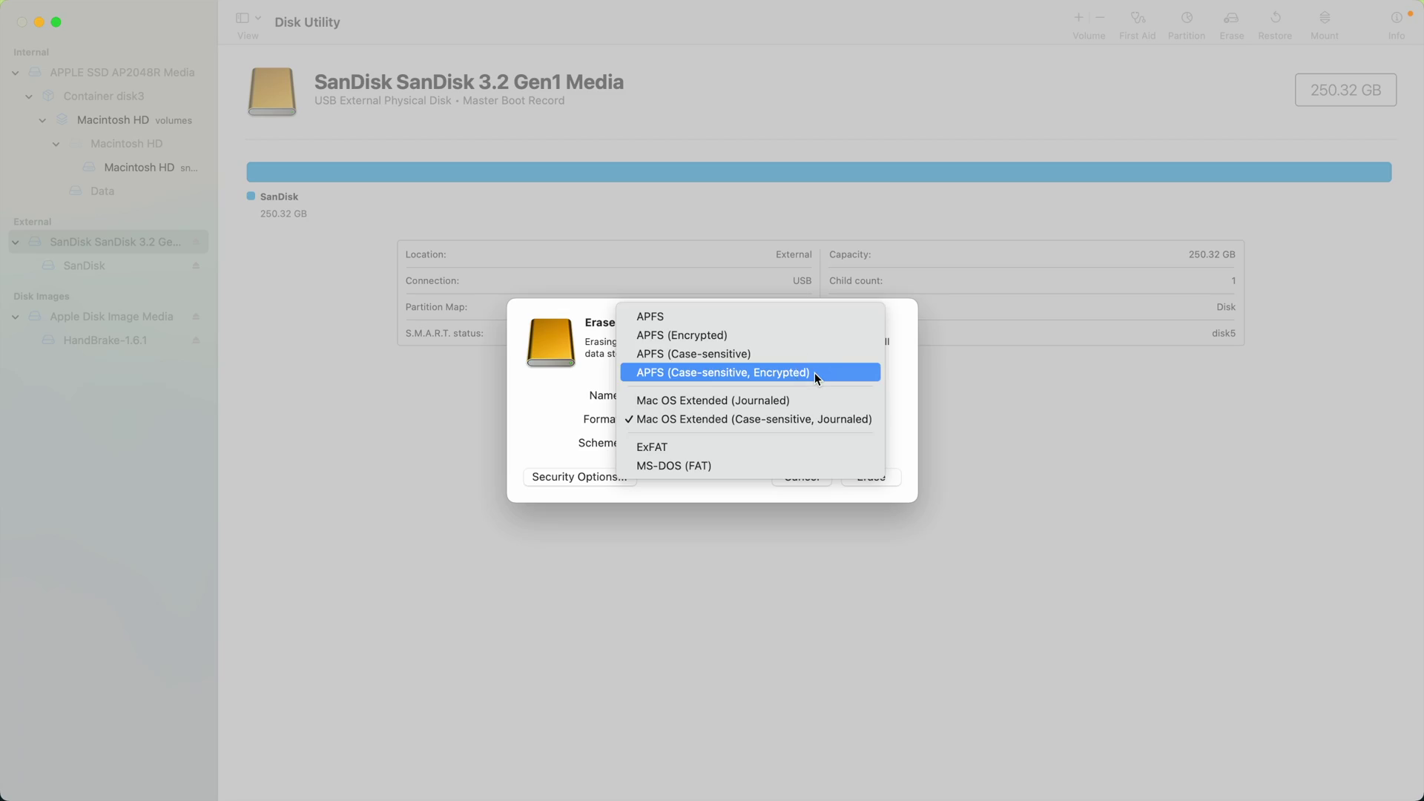
Pick the APFS (Case-sensitive, Encrypted) format and enter the encryption password in both password fields
click(814, 374)
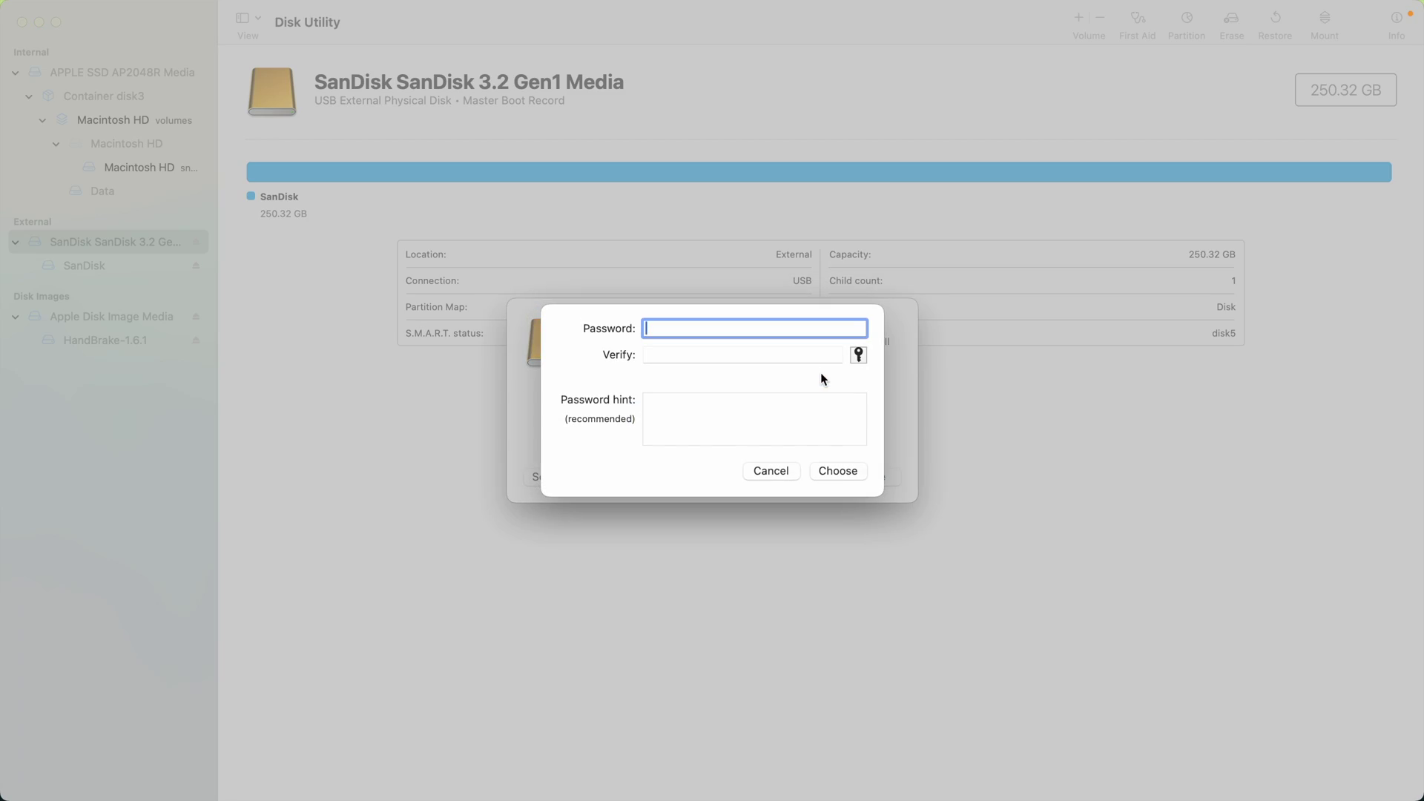
text(•••••)
key(Tab)
text(••)
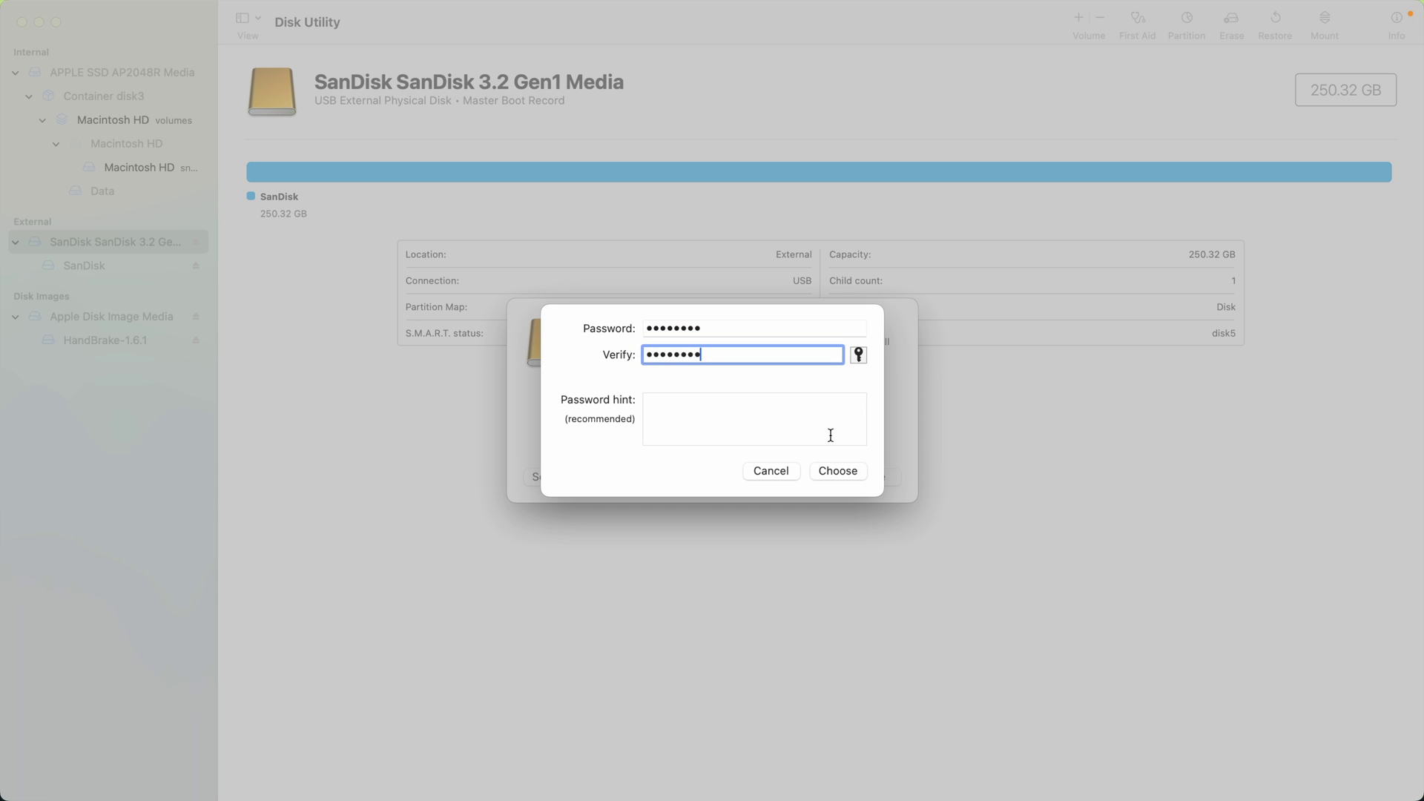
click(830, 430)
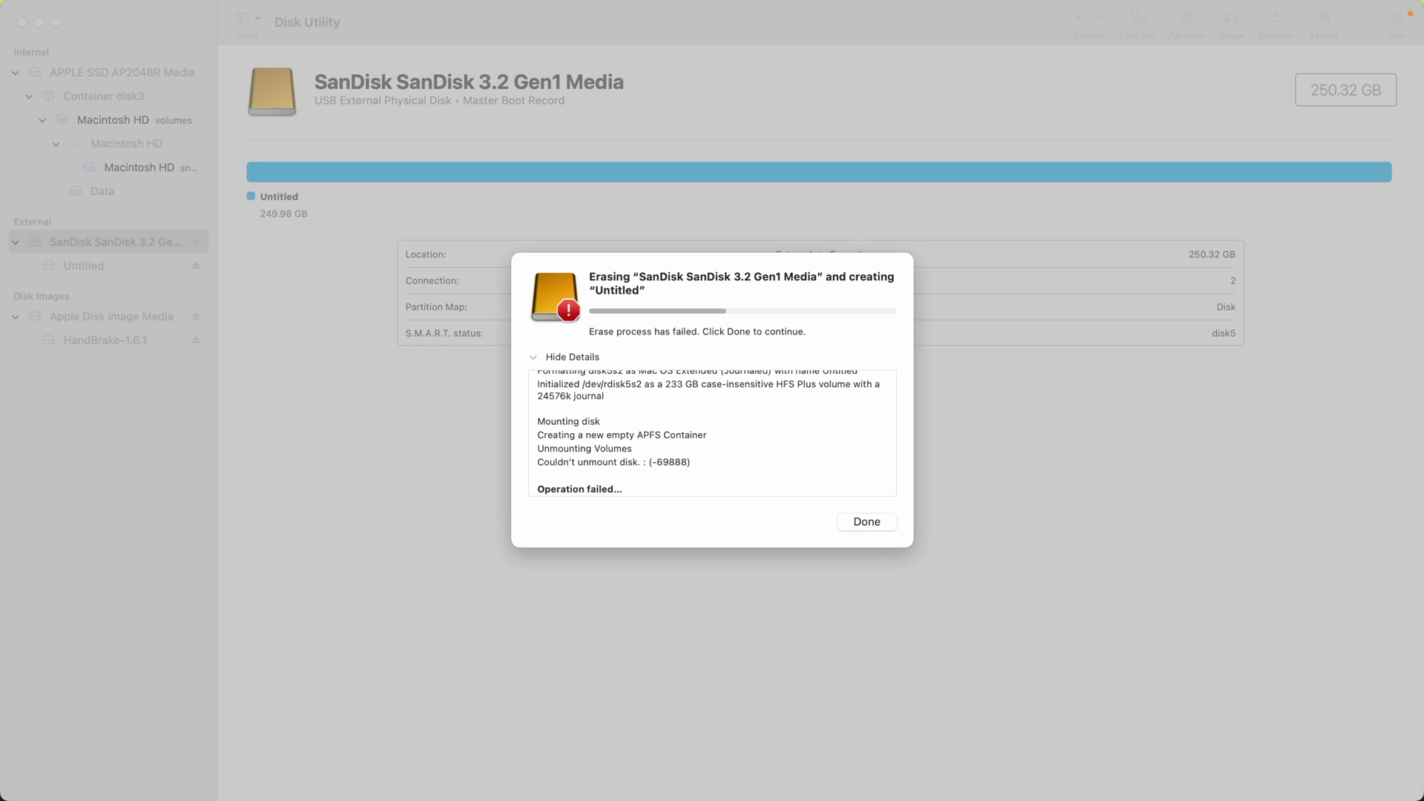
Review the 'Couldn't unmount disk' error, close the failed-erase report, and select the Untitled volume
click(598, 426)
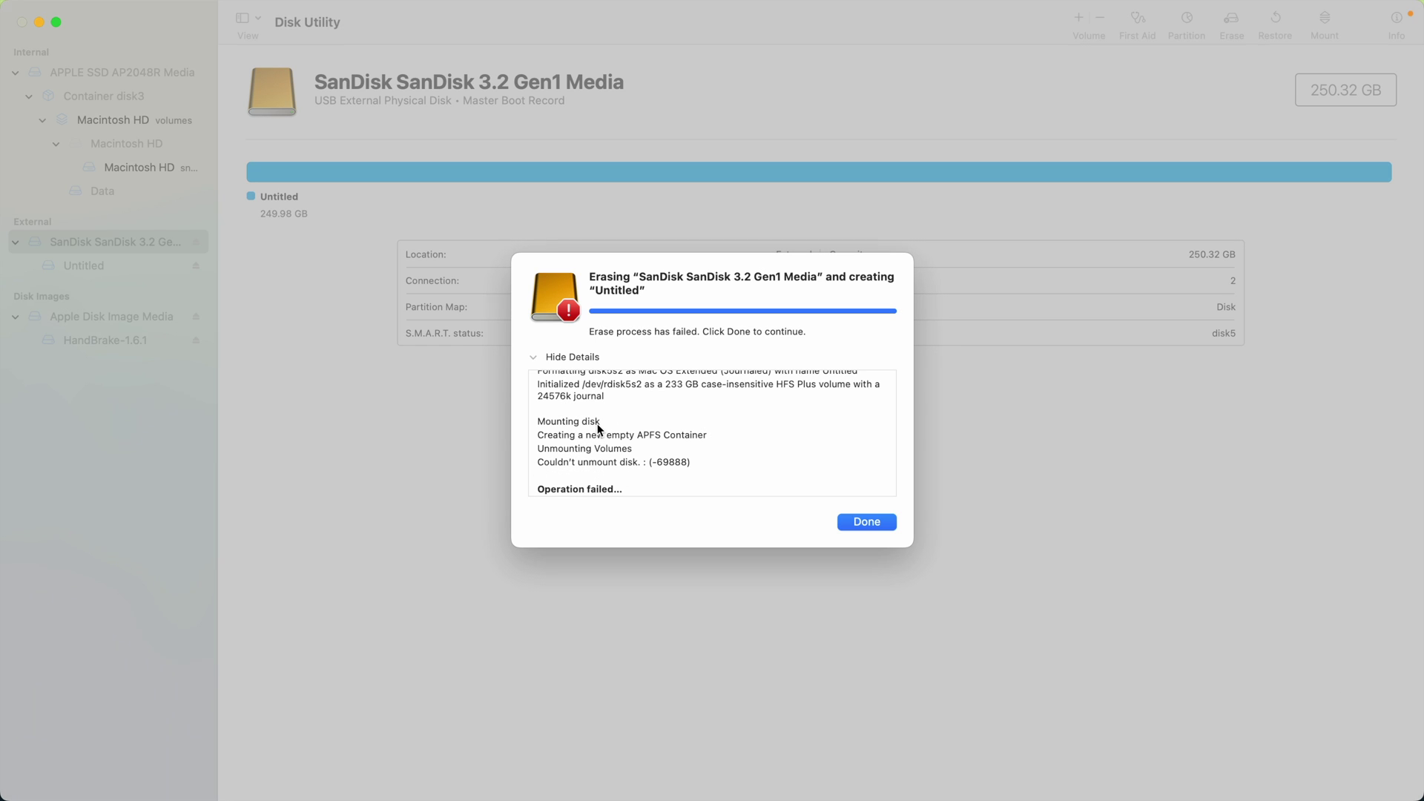
click(672, 462)
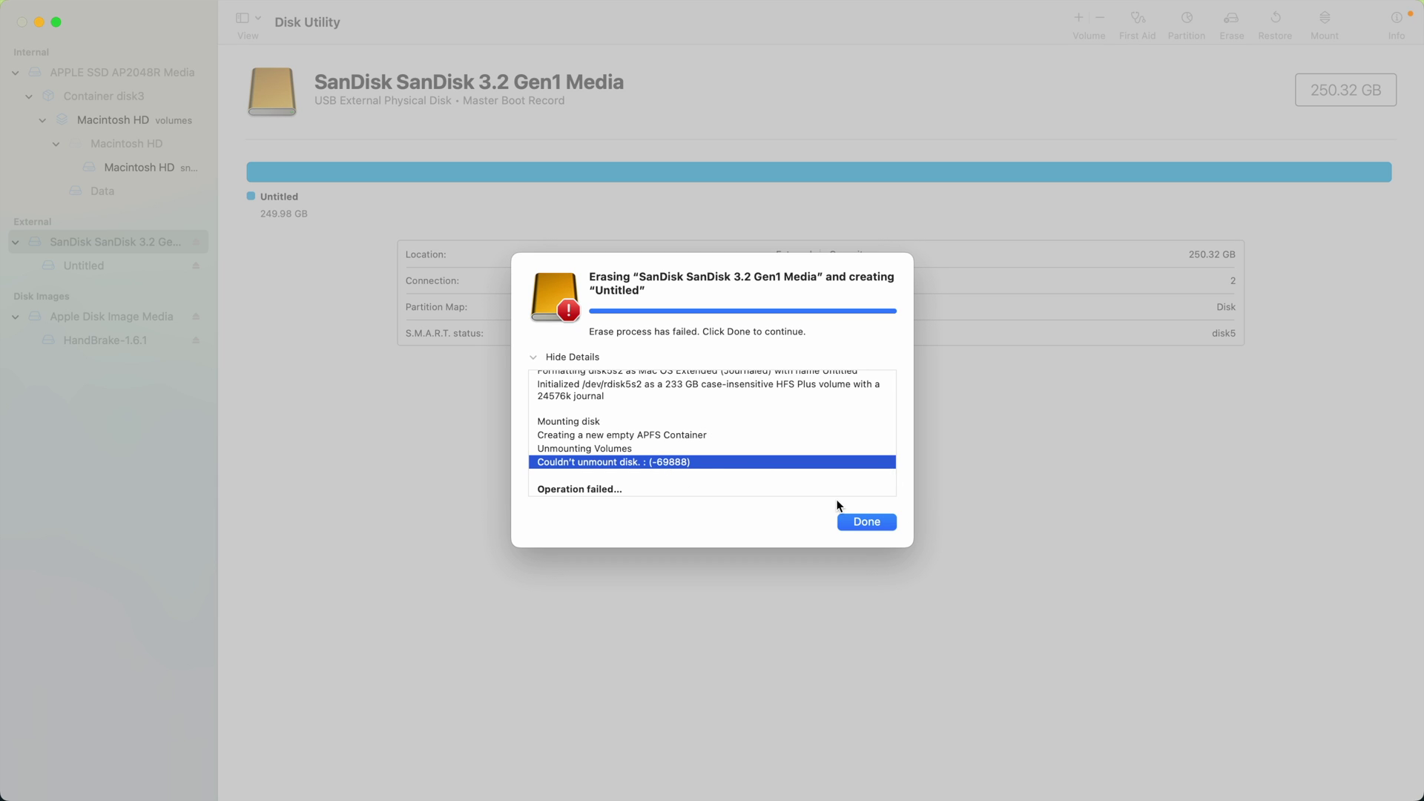
click(890, 524)
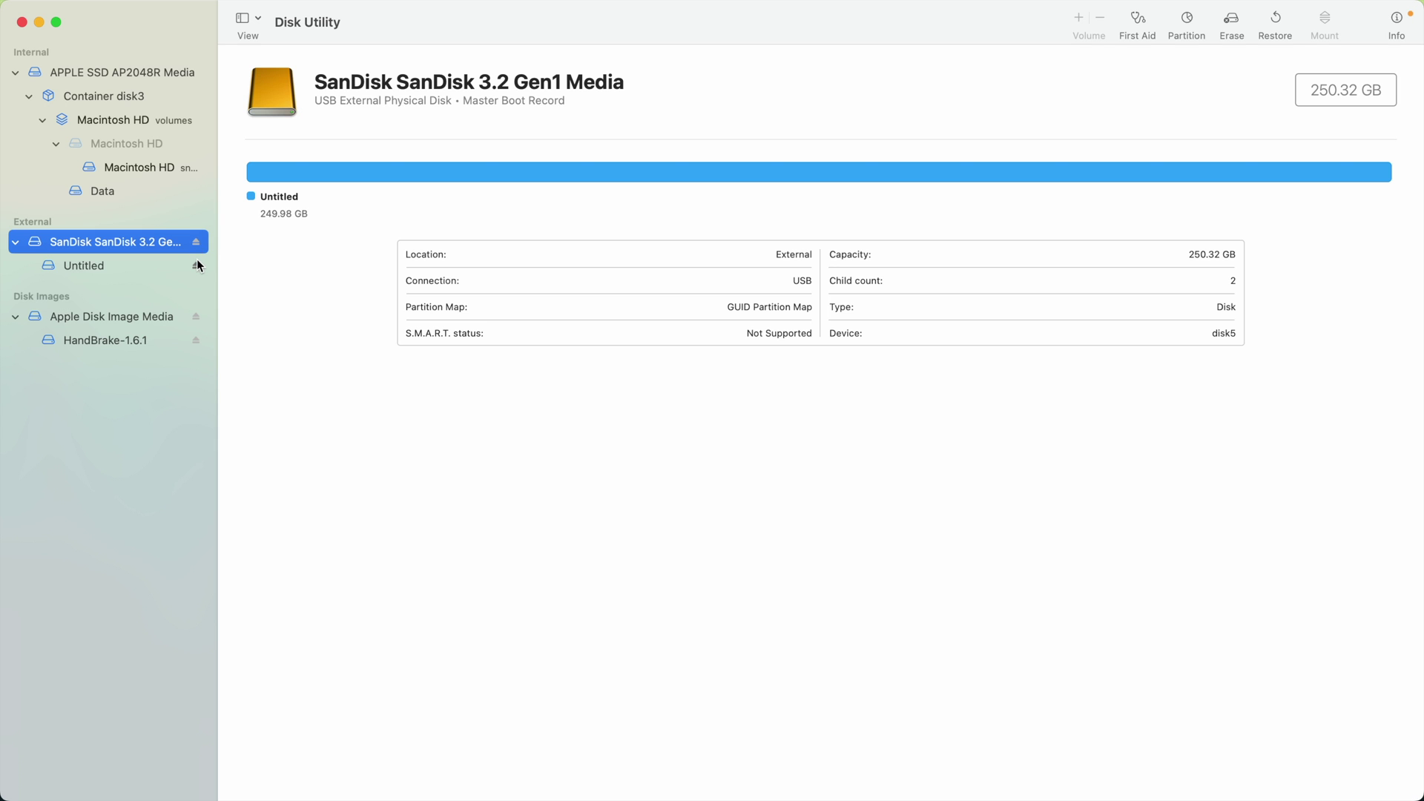
click(97, 265)
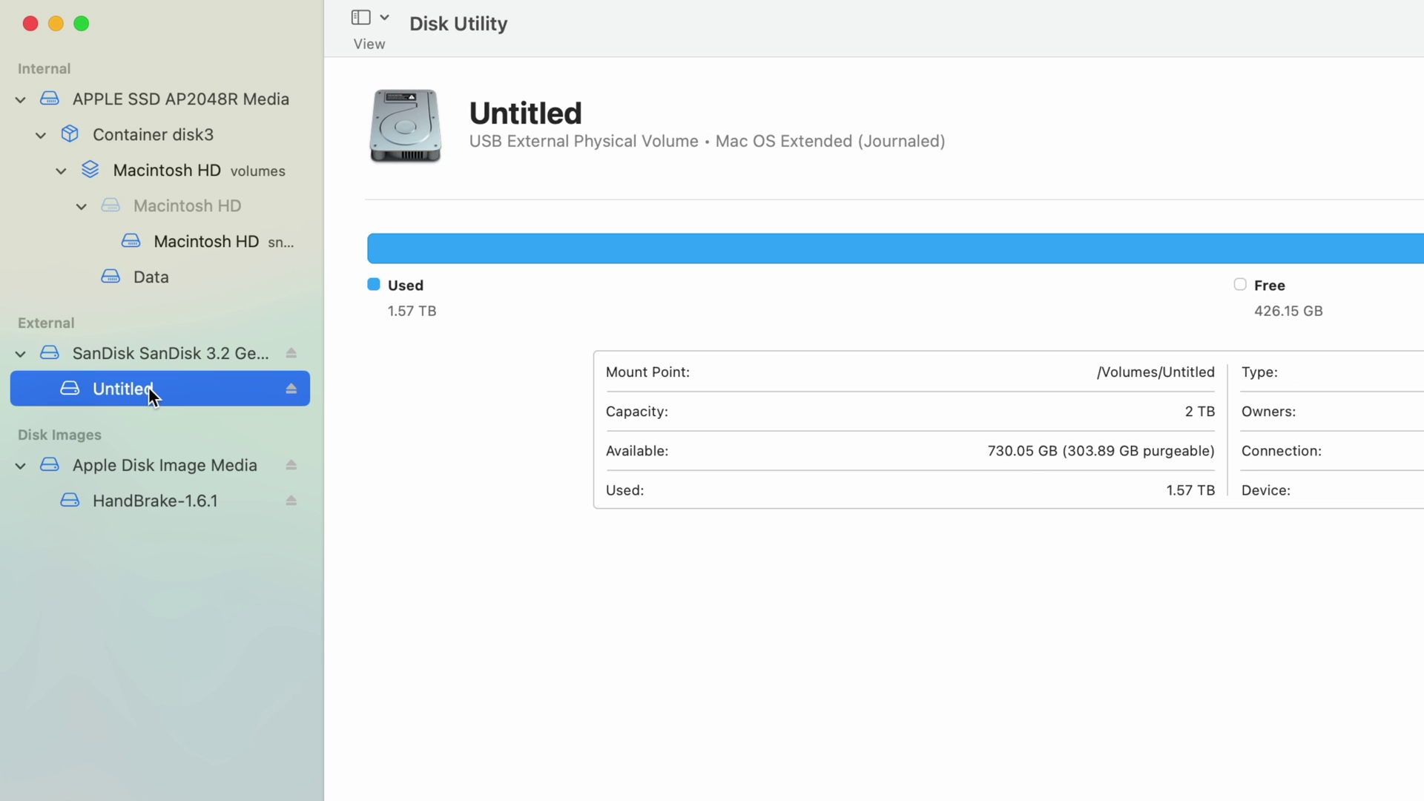
Unmount the Untitled volume and reopen the Format list in the SanDisk erase sheet
click(293, 390)
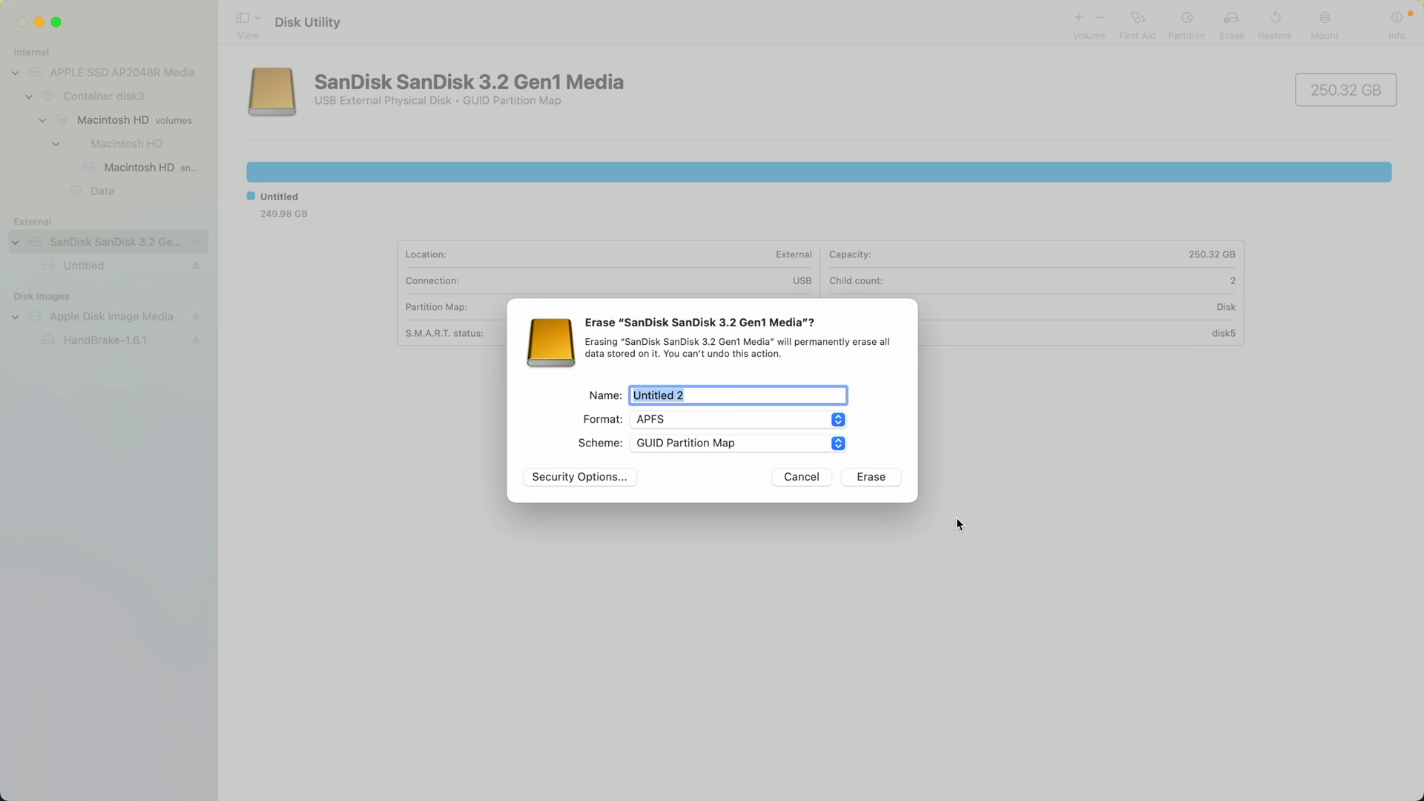
click(793, 429)
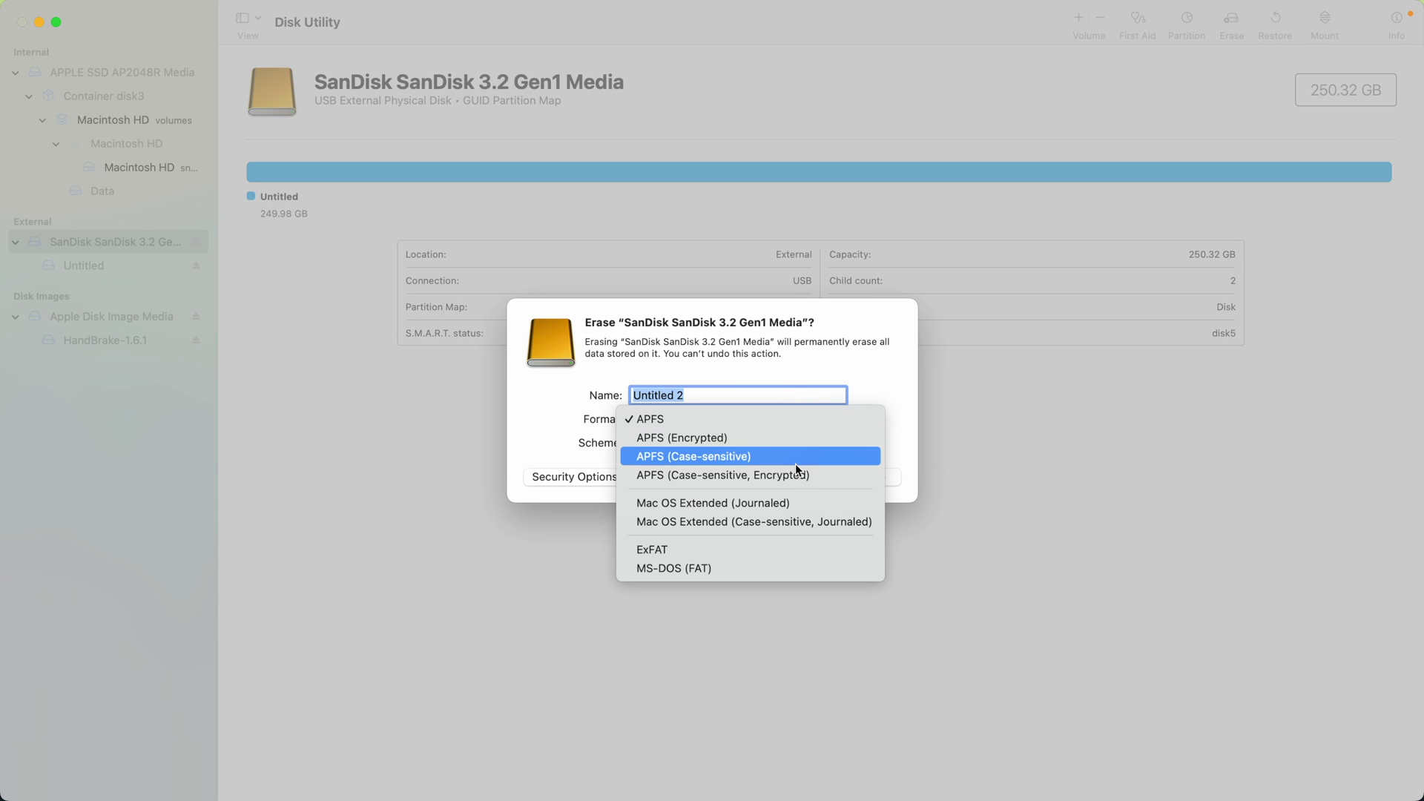